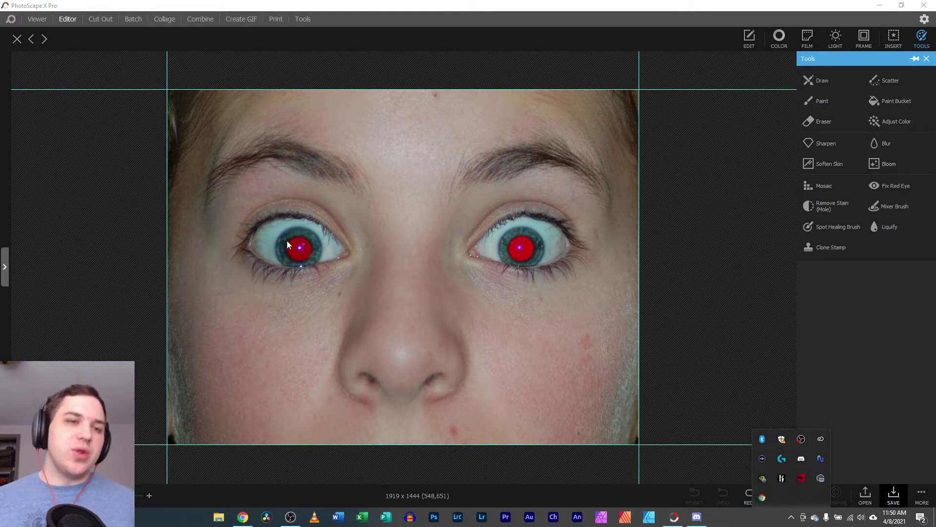
Open the Red Eye Correction tutorial video from the home page's feature list and play it in full screen
click(11, 20)
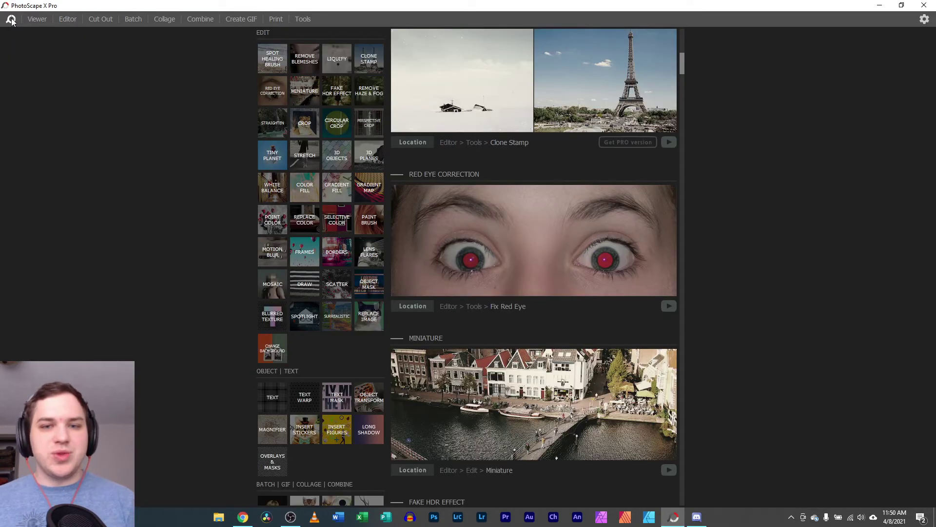
mouse_move(563, 294)
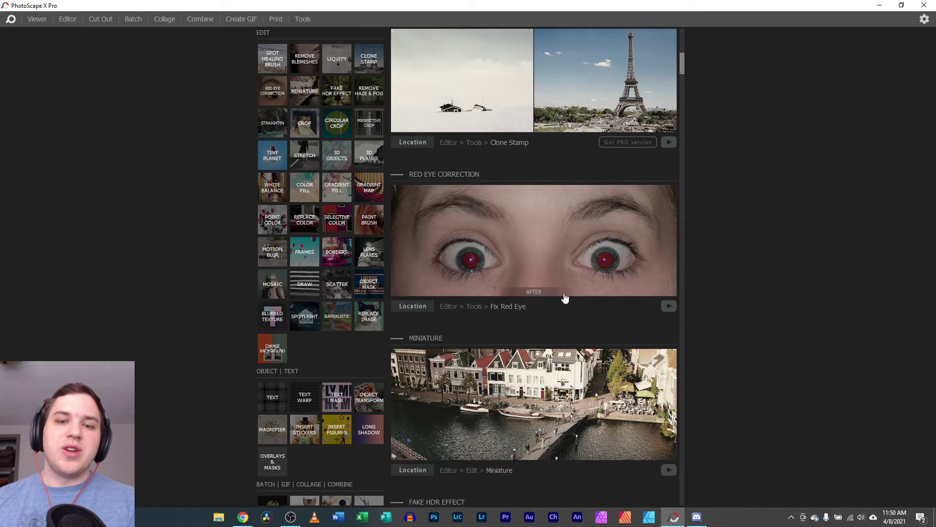
click(496, 245)
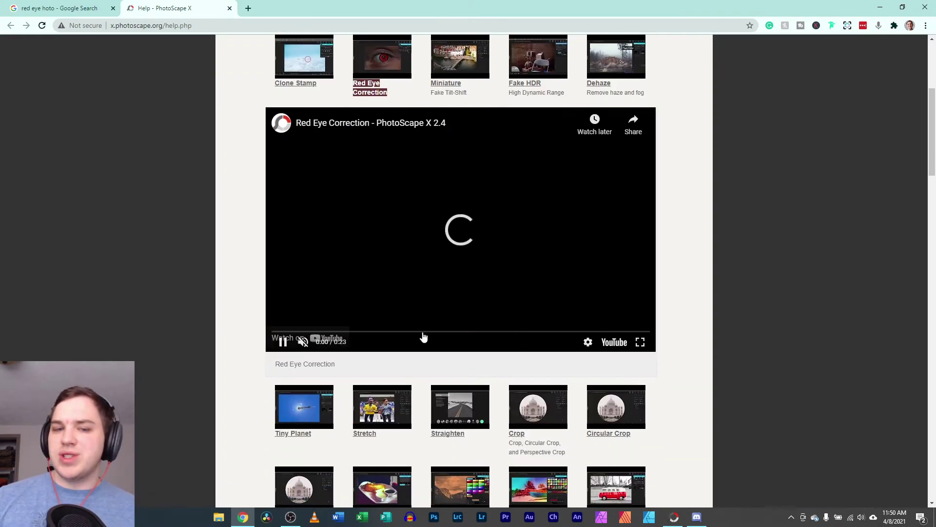
click(288, 345)
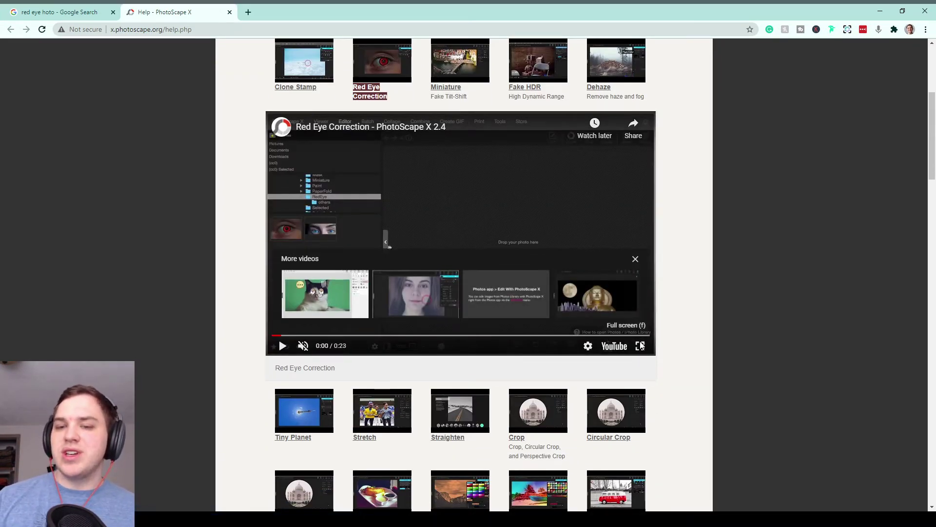
click(640, 342)
click(899, 365)
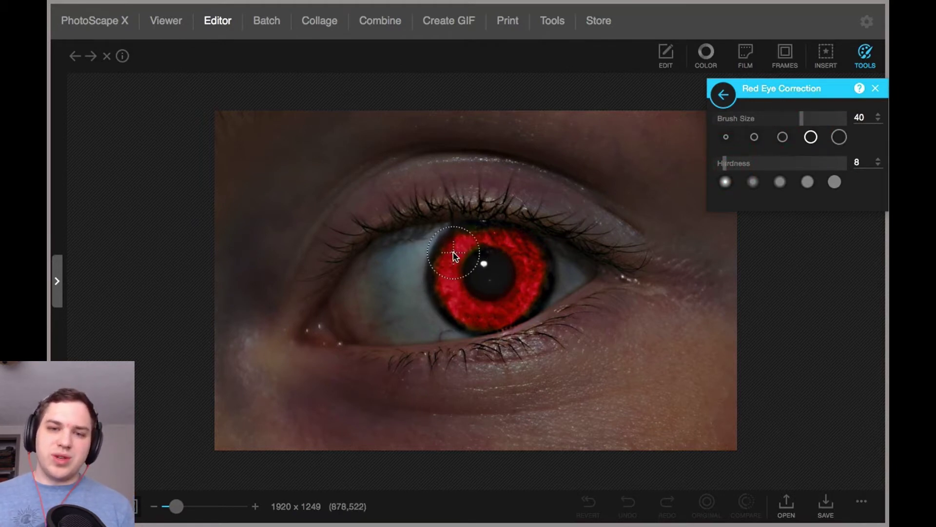
Watch the red-eye brushing demonstration, replay its final before-and-after part, and close the help page
mouse_move(452, 253)
mouse_down()
mouse_move(465, 306)
mouse_move(523, 271)
mouse_move(493, 238)
mouse_move(453, 290)
mouse_up()
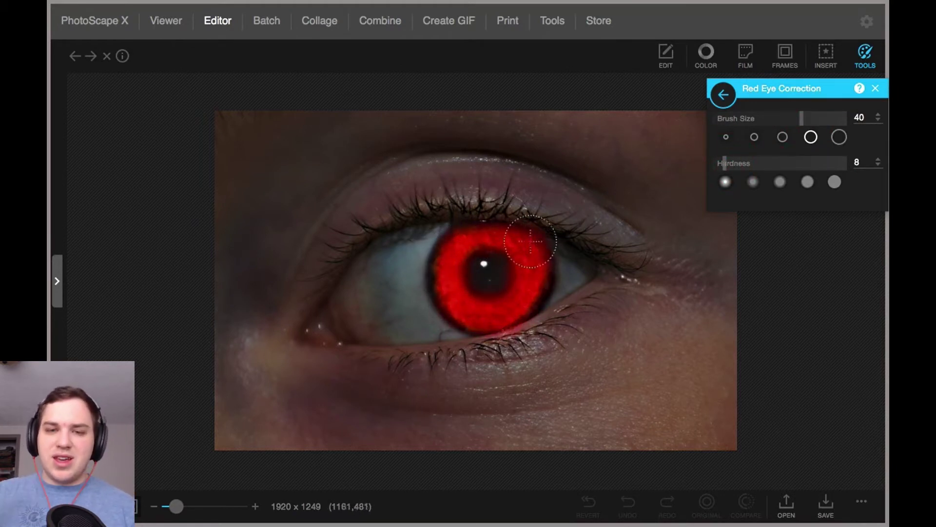
drag(453, 251, 448, 307)
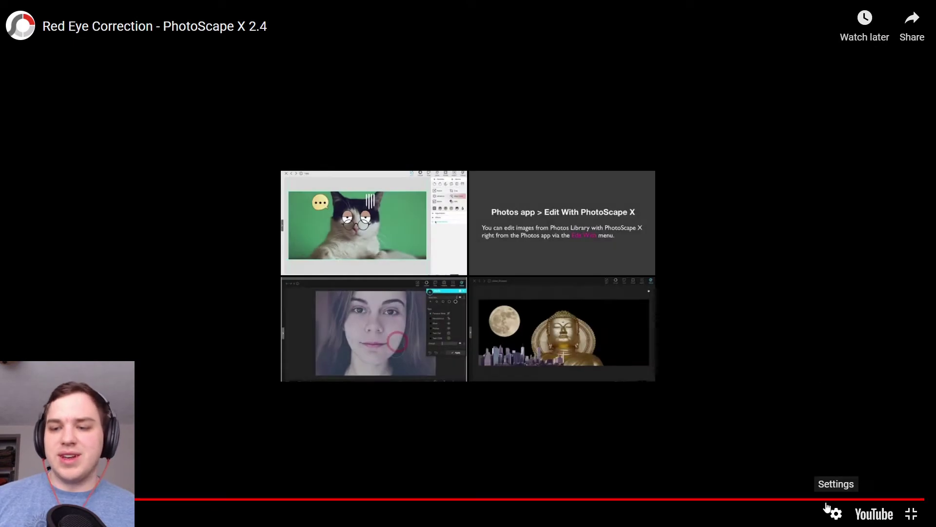
click(810, 500)
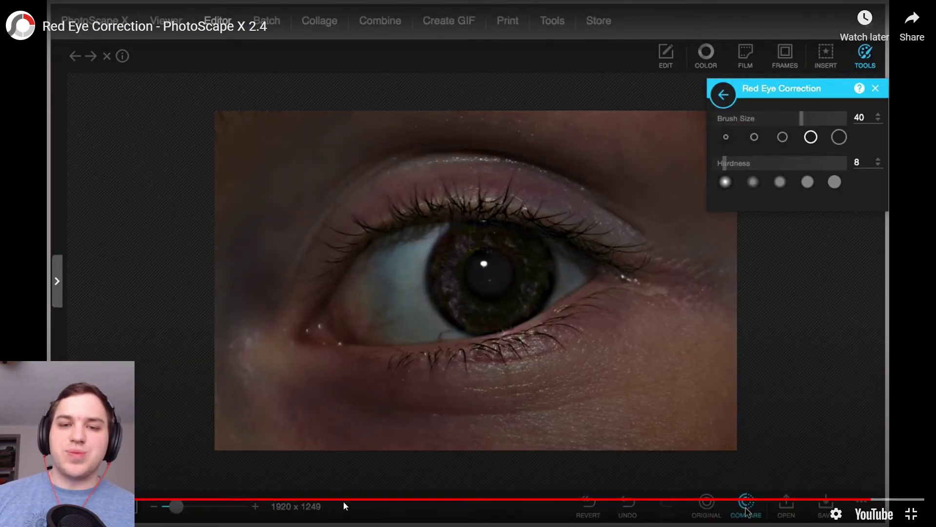
click(587, 431)
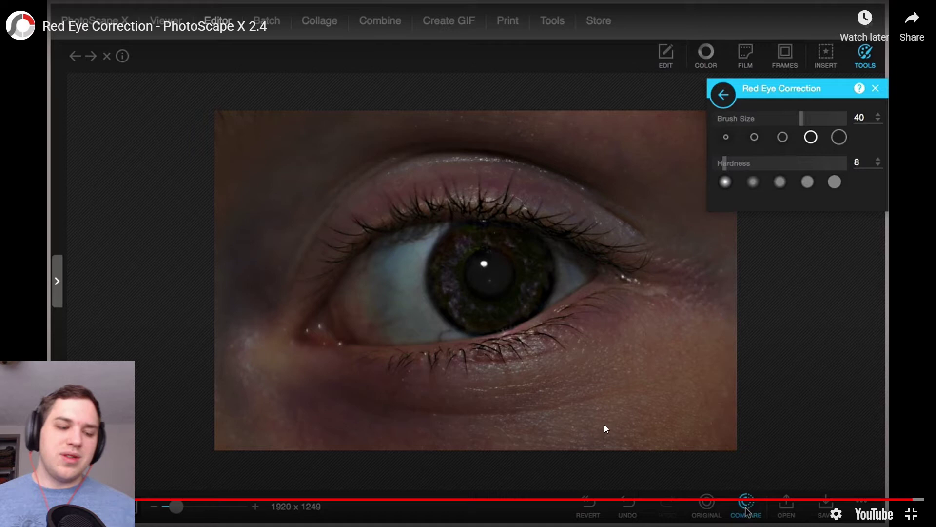
key(Escape)
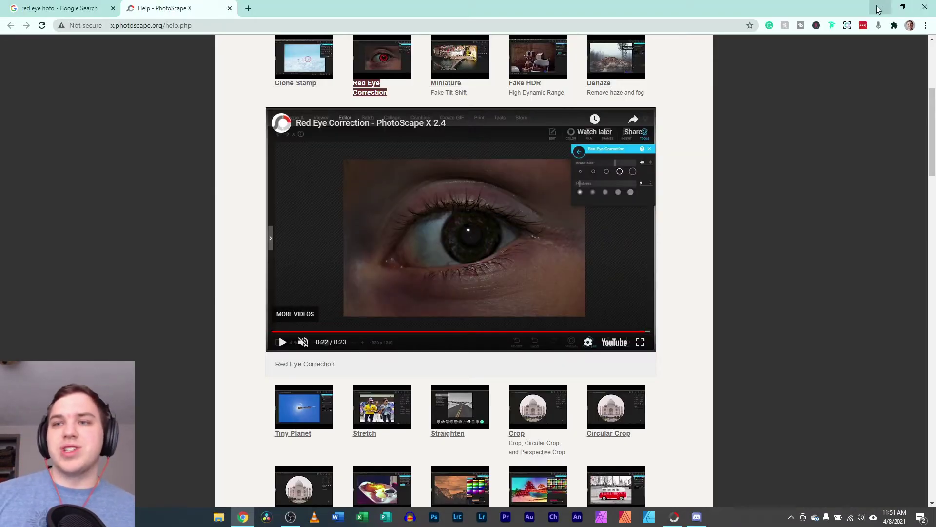
click(926, 7)
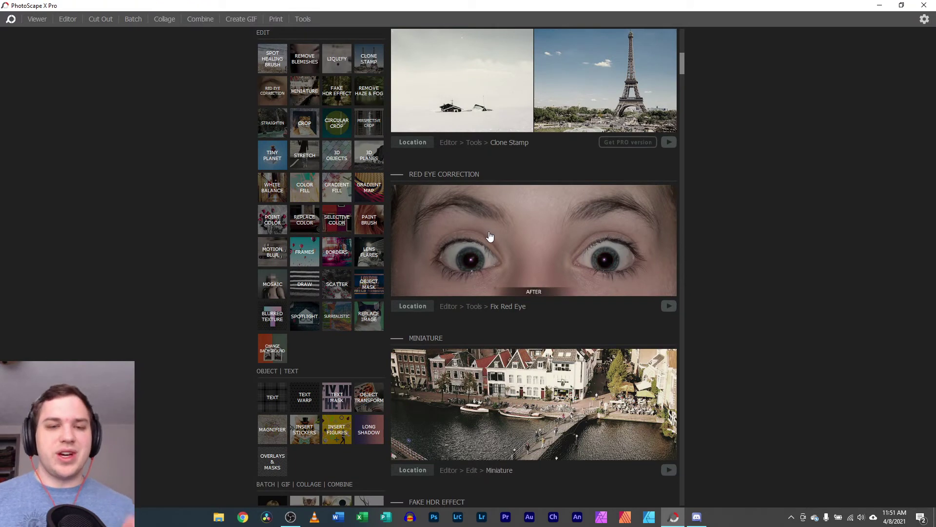
Return to the photo in the editor and set up Fix Red Eye with brush size 30 and hardness 16
click(32, 20)
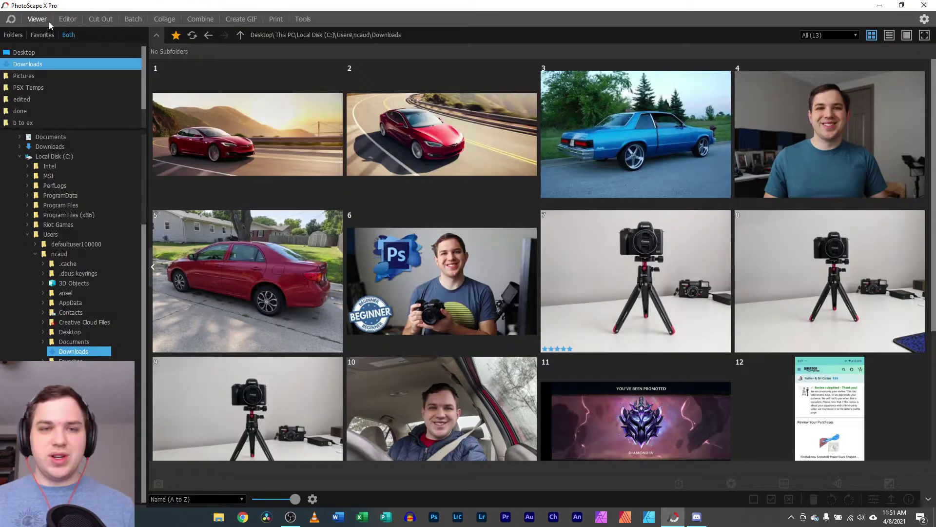
click(70, 21)
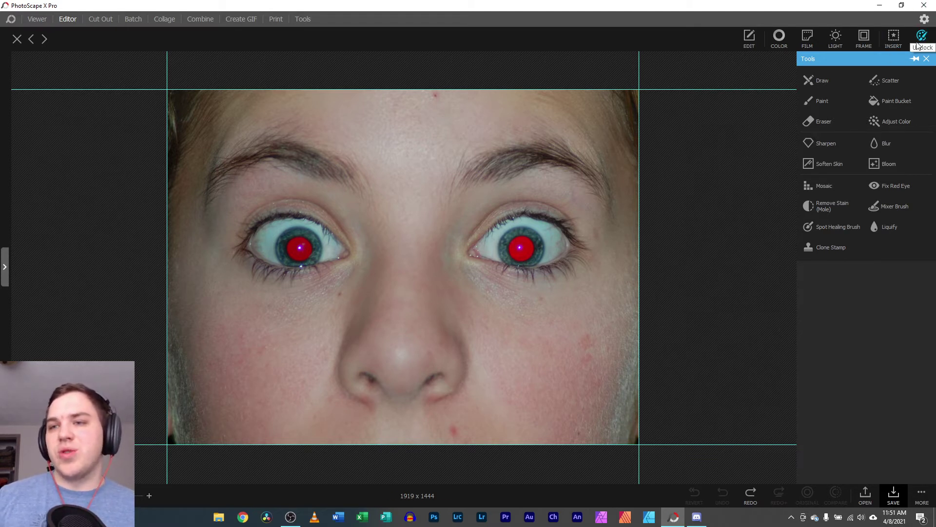
click(892, 186)
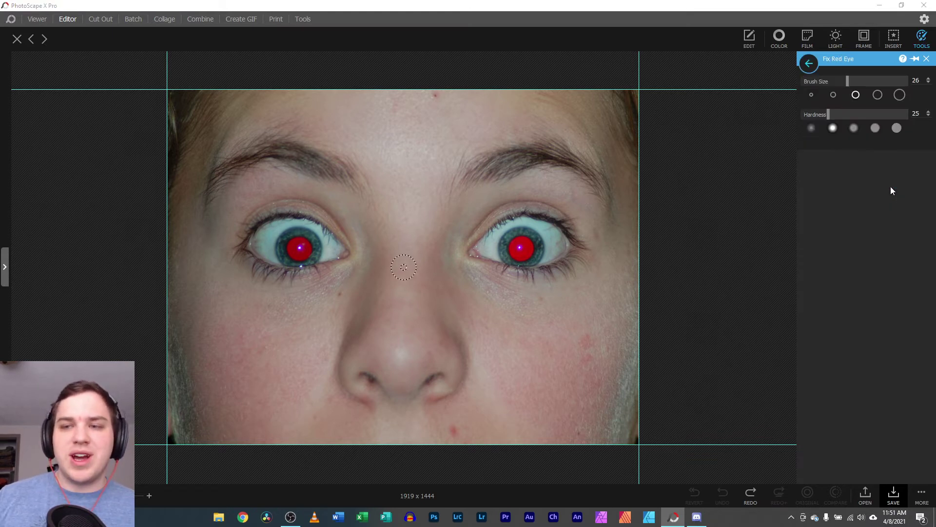
mouse_move(849, 83)
mouse_down()
mouse_move(836, 85)
mouse_move(856, 87)
mouse_up()
drag(828, 115, 819, 115)
Brush over the red pupil of the eye on the photo's right side with Fix Red Eye, undoing the stray first stroke
drag(88, 495, 115, 495)
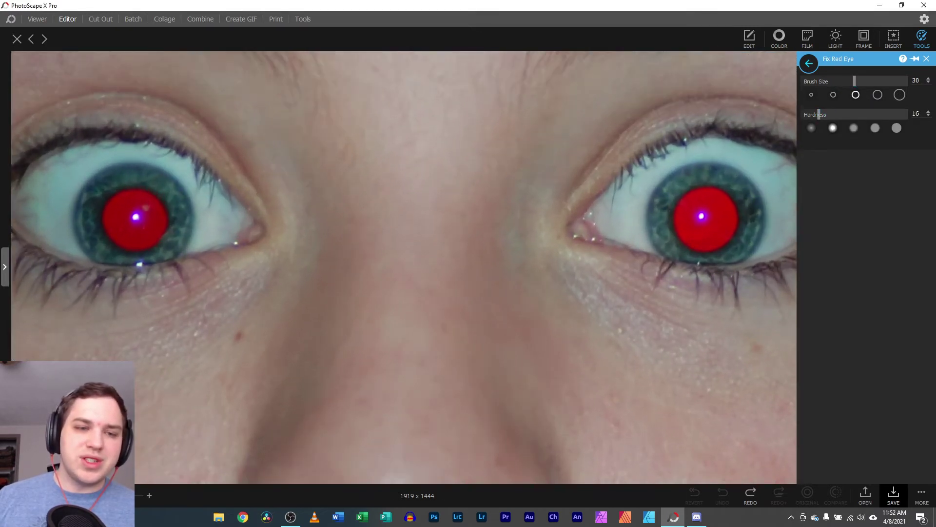
drag(74, 462, 93, 458)
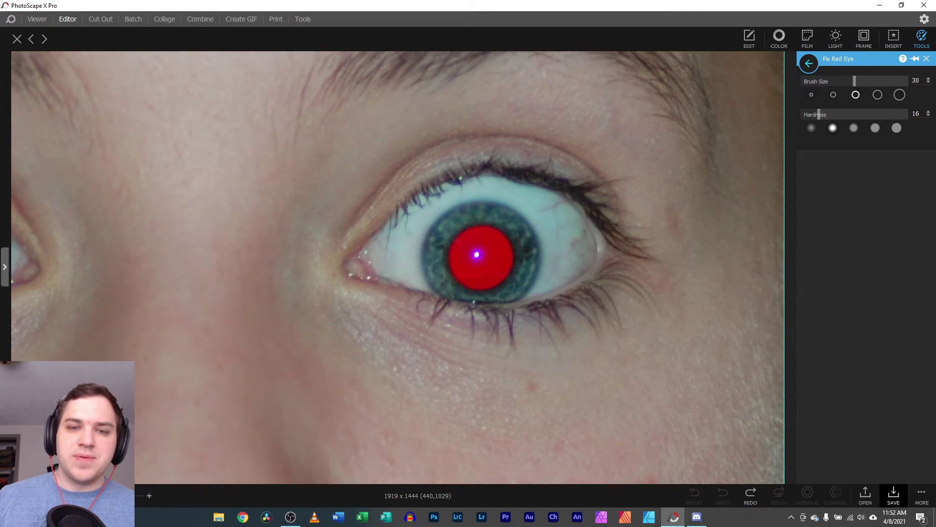
mouse_move(192, 181)
mouse_down()
mouse_move(193, 199)
mouse_move(198, 191)
mouse_move(174, 193)
mouse_move(192, 173)
mouse_move(207, 197)
mouse_up()
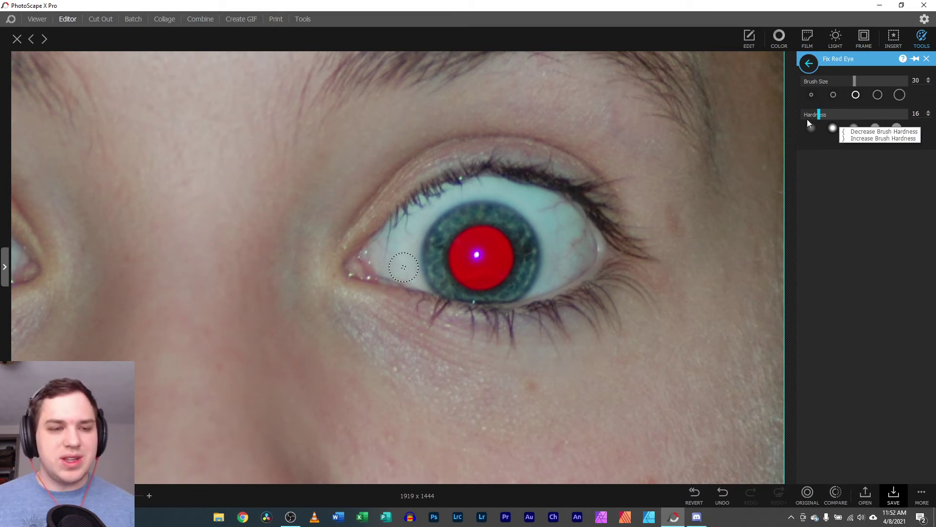
key(ctrl+z)
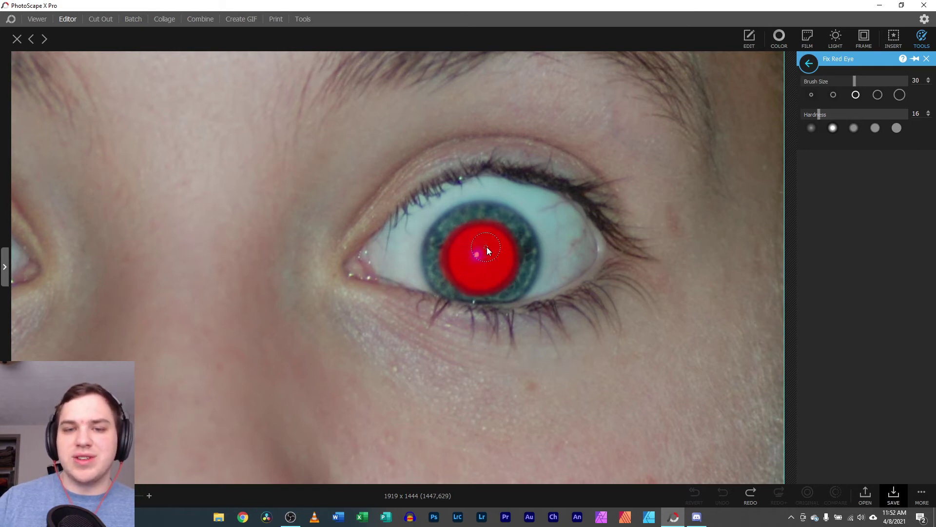
click(477, 256)
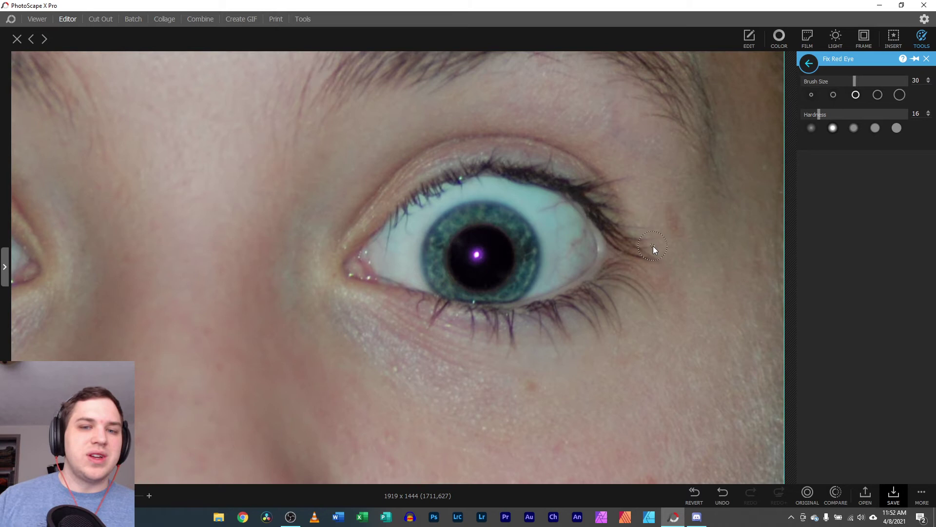
Undo and redo the red-eye fix on the right-hand eye to compare the photo before and after
scroll(366, 408, down, 3)
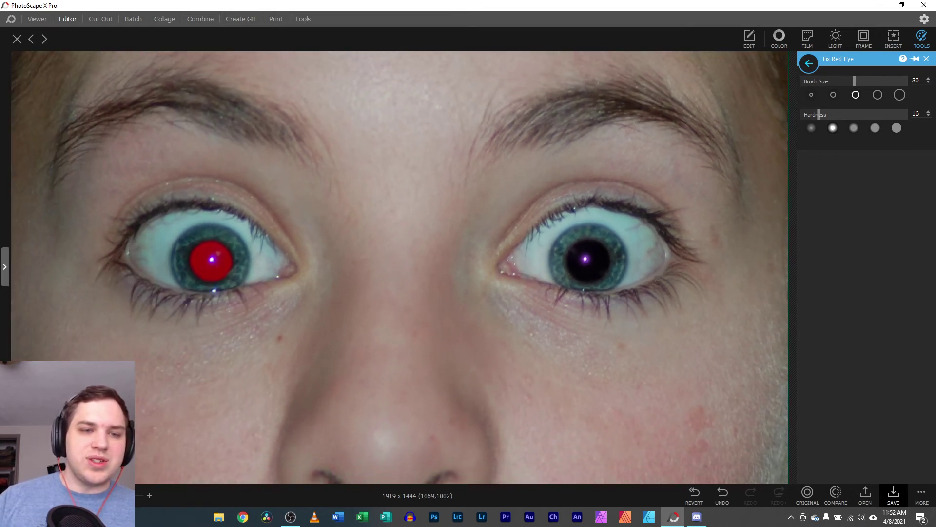
scroll(403, 268, down, 2)
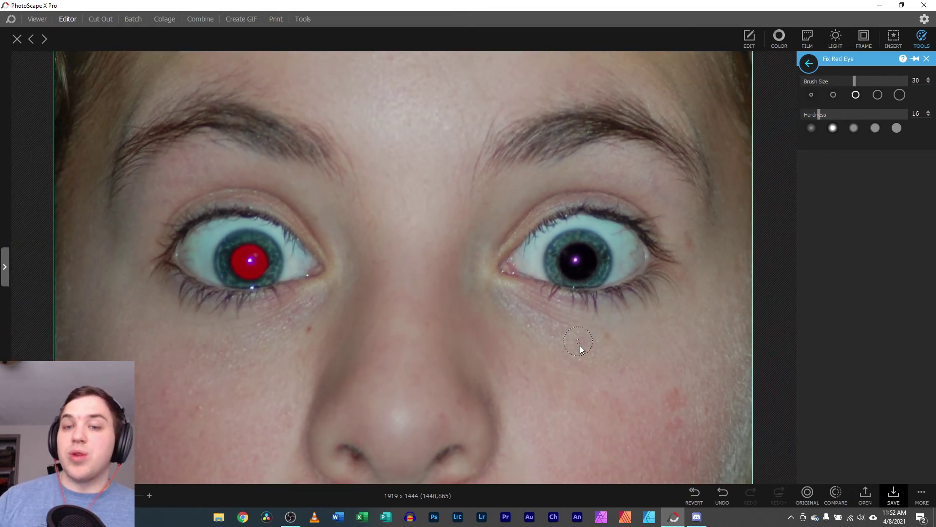
click(721, 494)
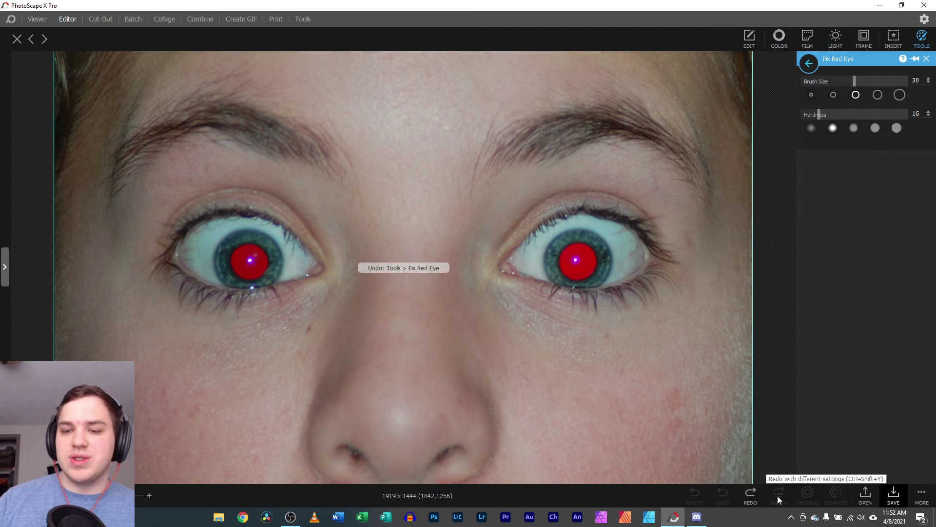
click(752, 494)
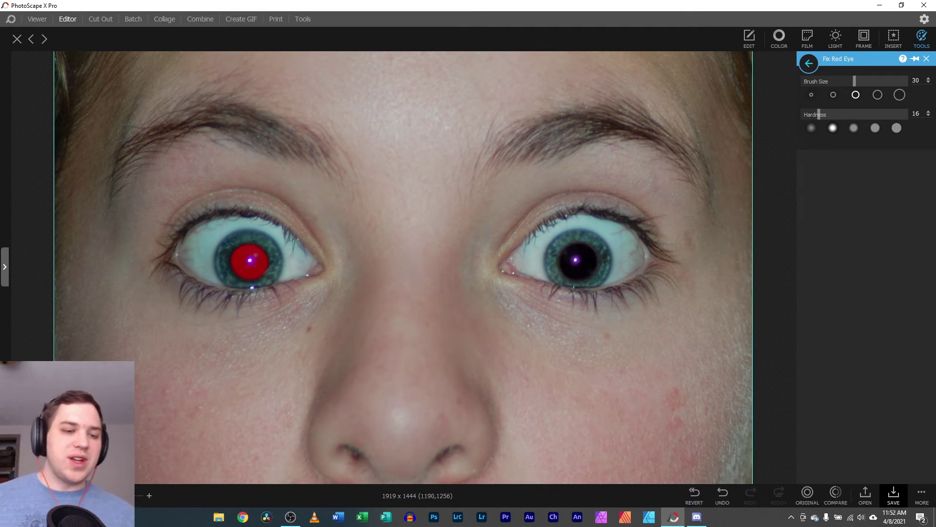
Brush over the red pupil of the eye on the photo's left side, then close the Fix Red Eye tool
scroll(402, 267, down, 5)
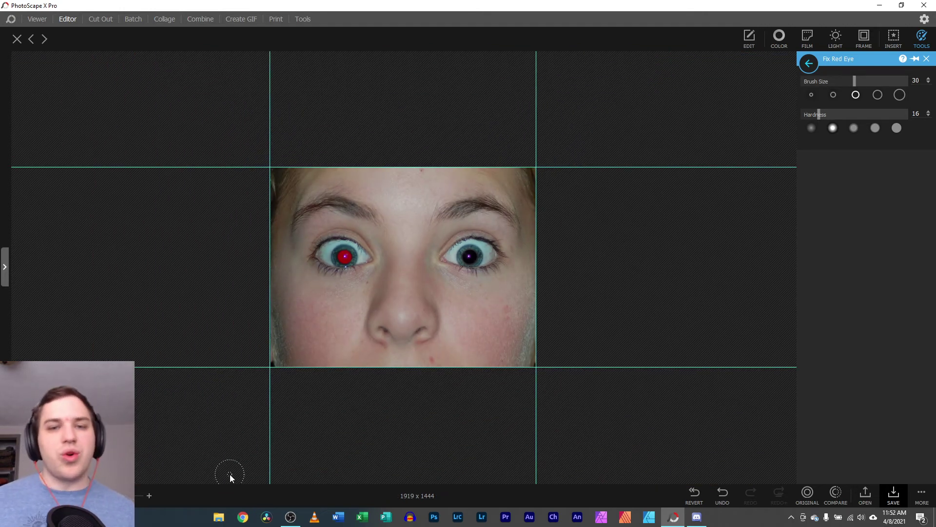
scroll(441, 255, up, 5)
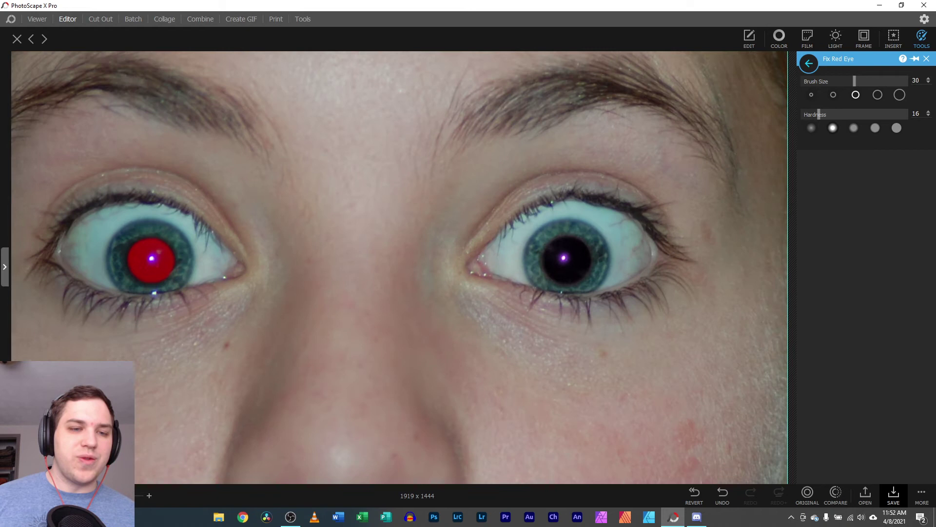
scroll(404, 267, up, 1)
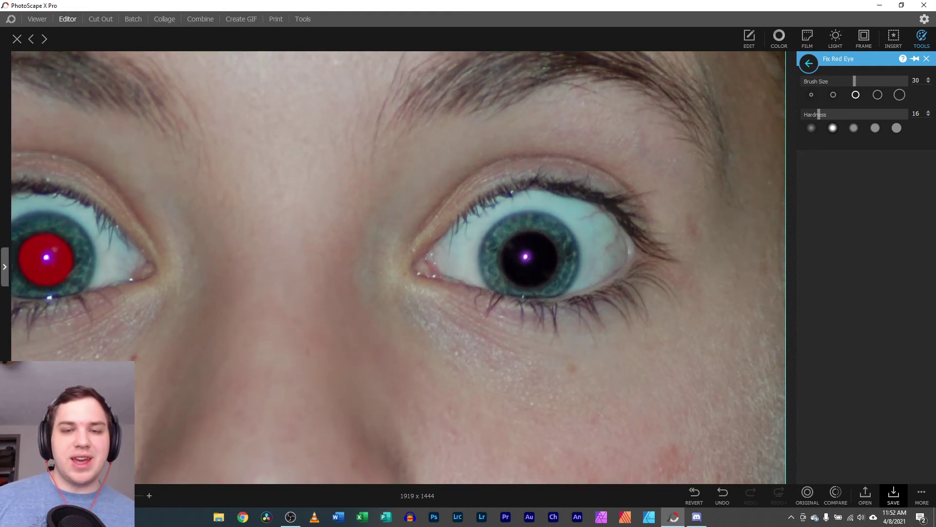
drag(75, 472, 320, 456)
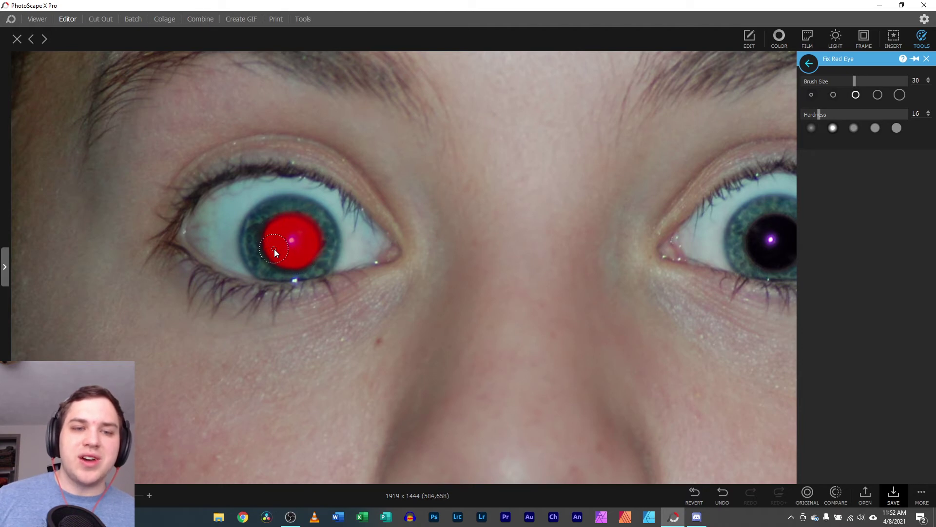
click(271, 233)
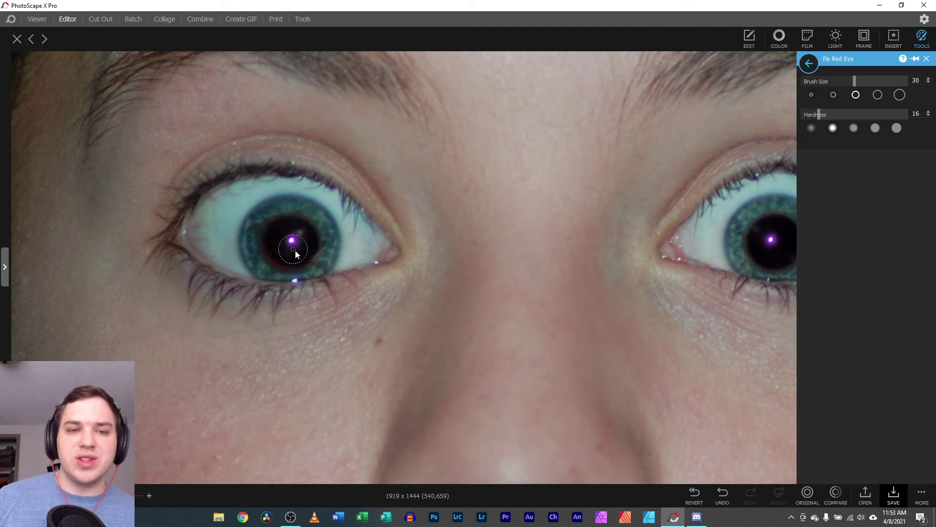
mouse_move(275, 246)
mouse_down()
mouse_move(298, 260)
mouse_move(286, 262)
mouse_move(267, 242)
mouse_move(290, 217)
mouse_move(315, 231)
mouse_move(303, 252)
mouse_up()
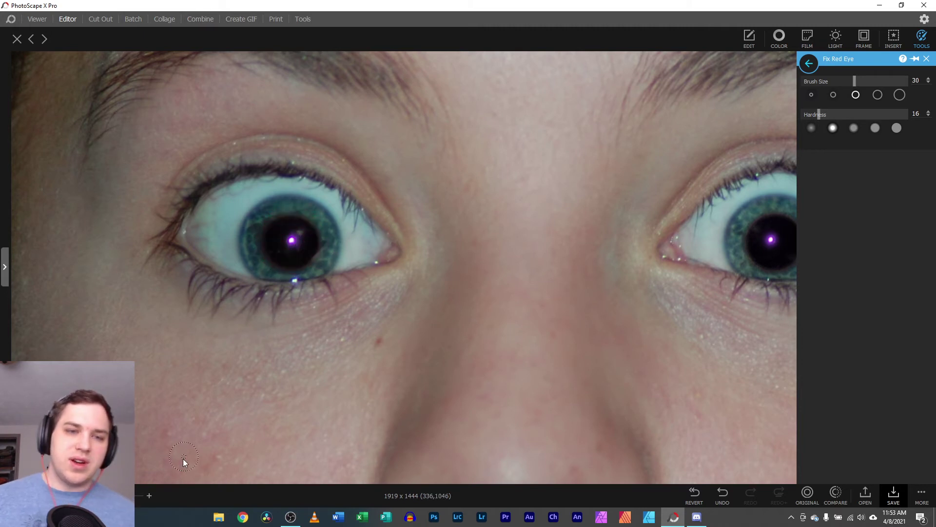
drag(117, 496, 96, 495)
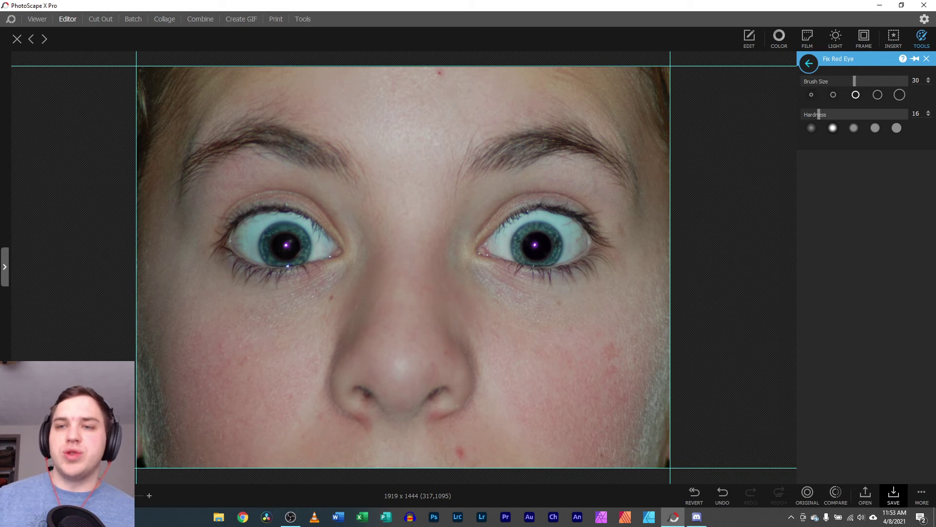
click(927, 60)
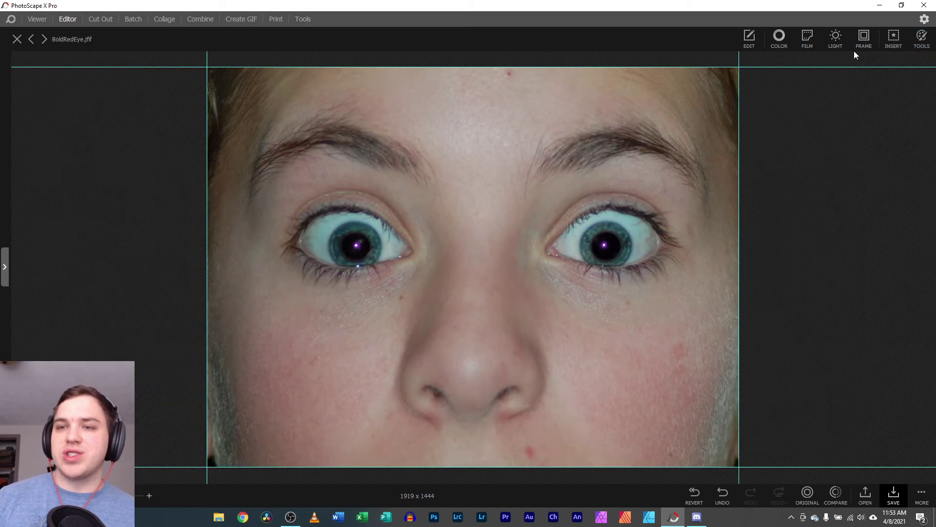
Open the Color adjustments with a size 50 brush mask and paint over the pupil of the eye on the photo's right side
click(779, 37)
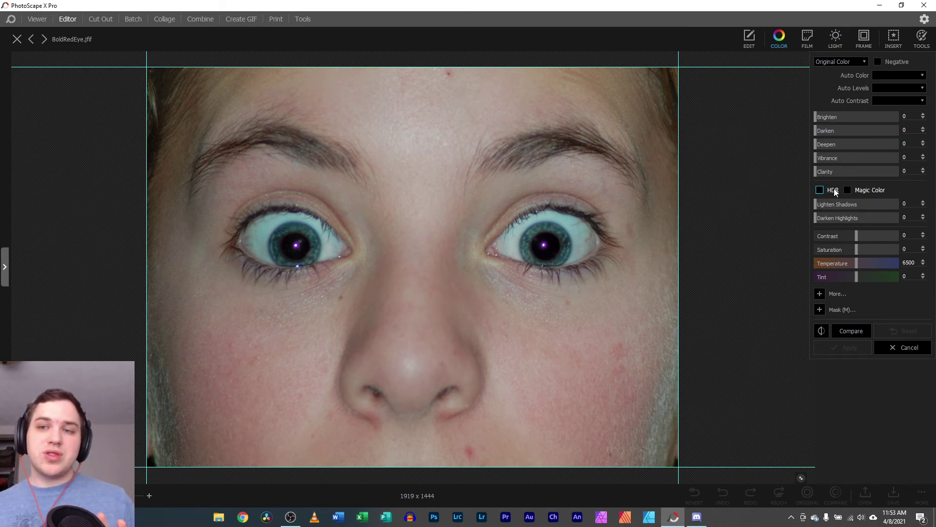
scroll(543, 253, up, 4)
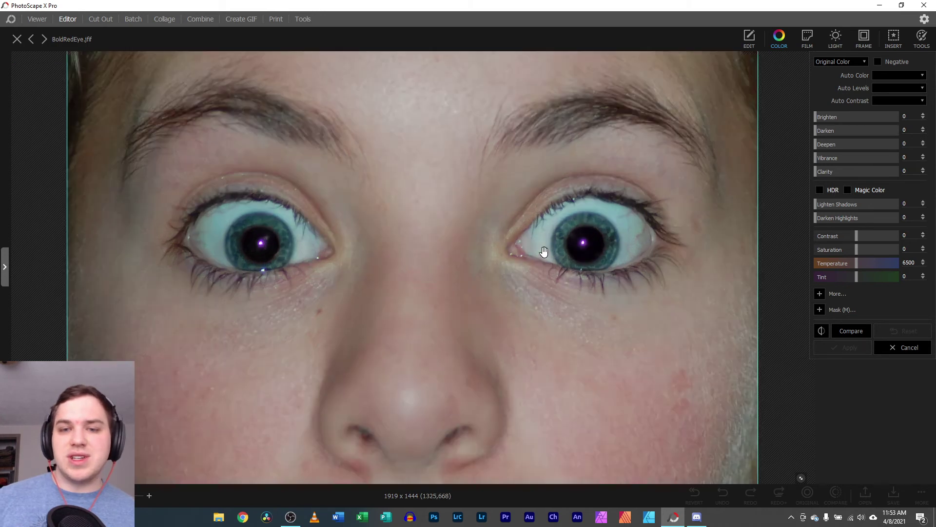
drag(624, 278, 567, 291)
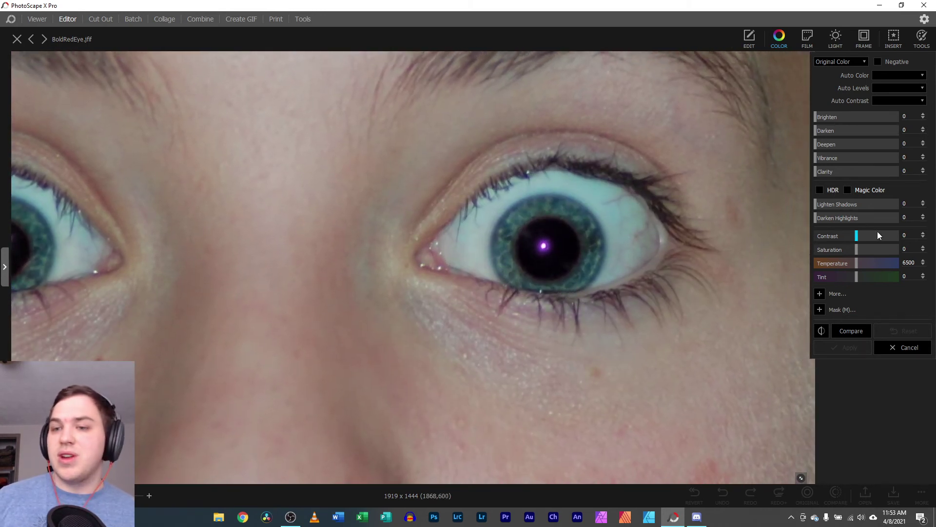
click(819, 309)
mouse_move(532, 244)
mouse_down()
mouse_move(567, 242)
mouse_move(524, 244)
mouse_move(559, 226)
mouse_move(560, 263)
mouse_move(537, 252)
mouse_move(538, 267)
mouse_move(566, 268)
mouse_move(533, 272)
mouse_move(526, 234)
mouse_up()
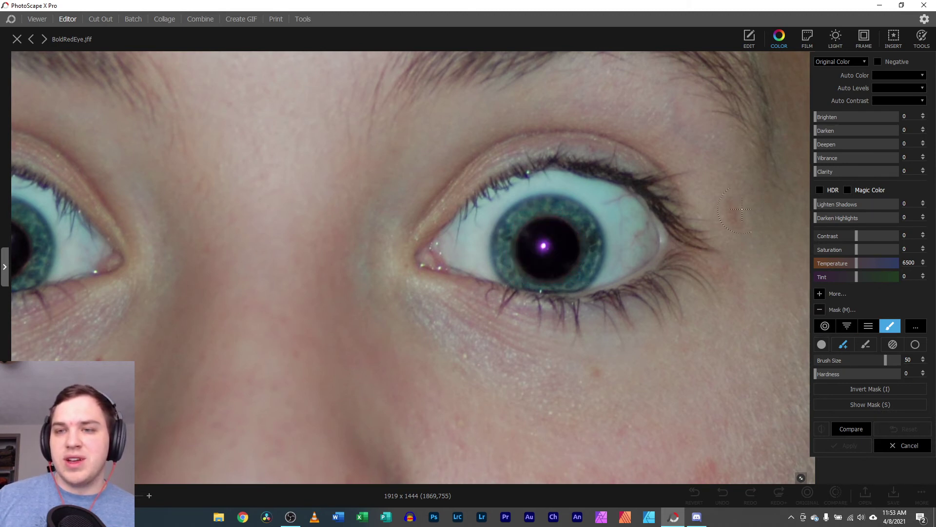
Set Darken to 40 for the masked pupil, raise its Brighten value, and apply the color adjustment
drag(816, 132, 848, 131)
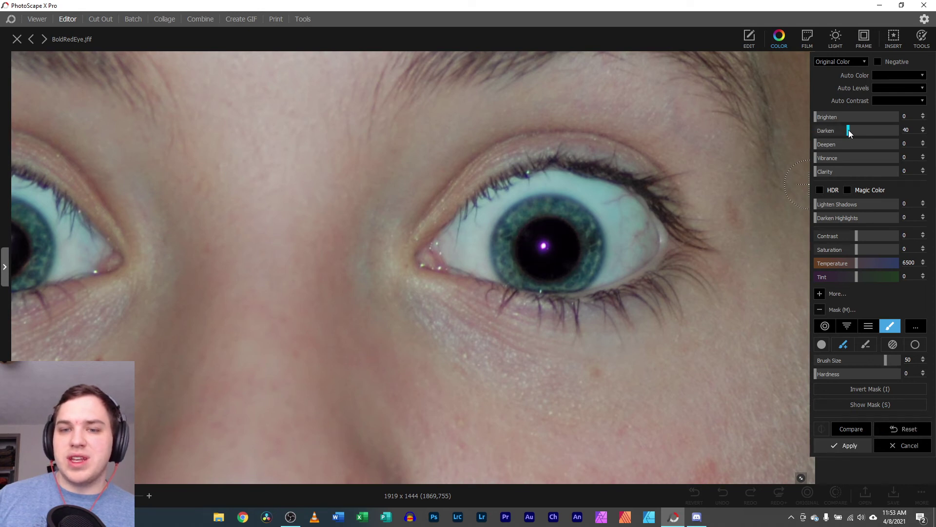
drag(821, 121, 867, 118)
click(844, 444)
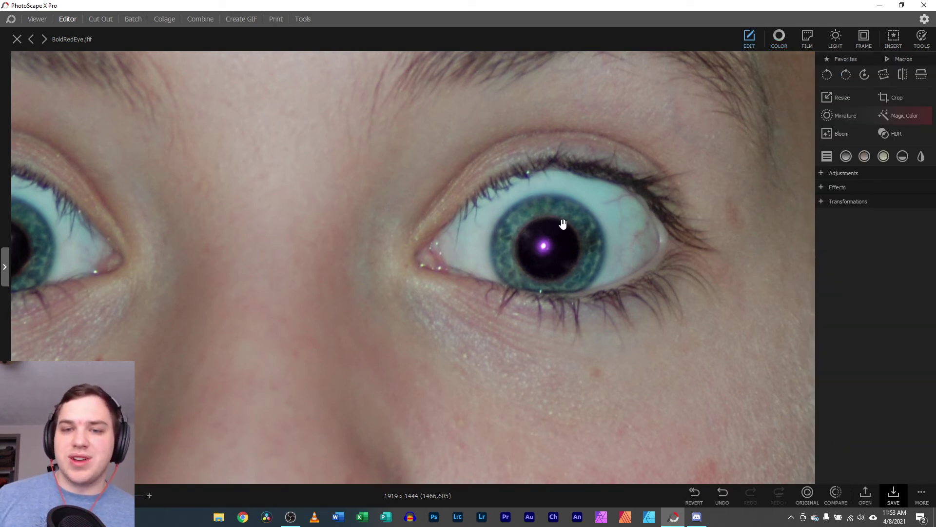
Remove the purple highlight from the pupil of the eye on the photo's right side using the Spot Healing Brush at size 30
scroll(722, 203, down, 1)
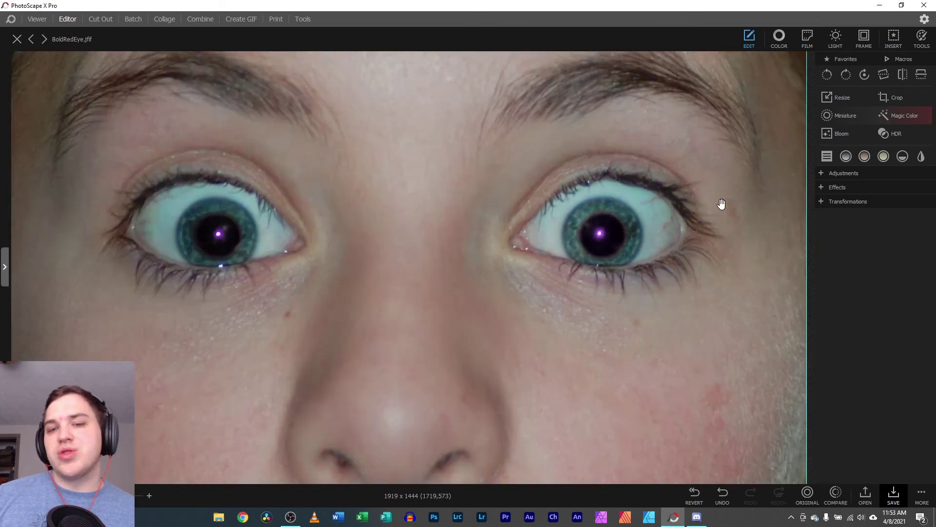
scroll(722, 203, down, 2)
scroll(666, 223, up, 1)
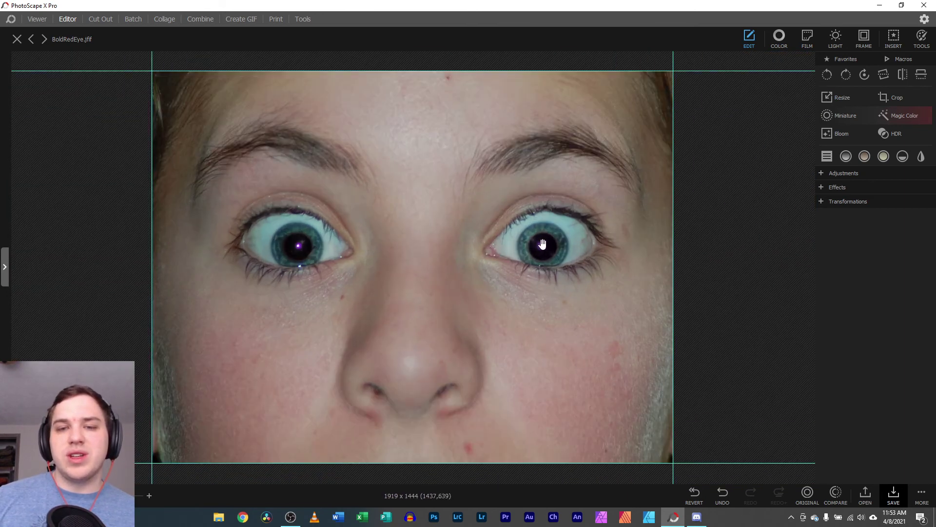
scroll(543, 244, up, 2)
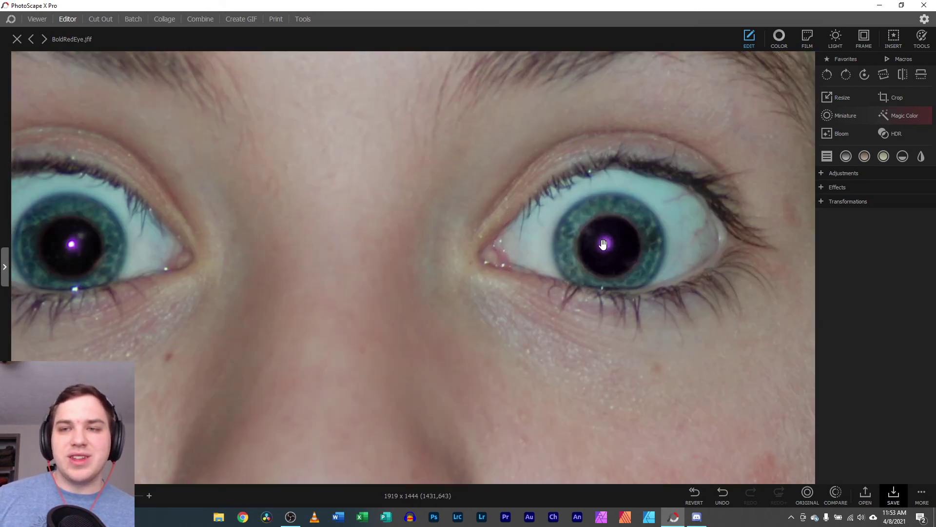
click(924, 38)
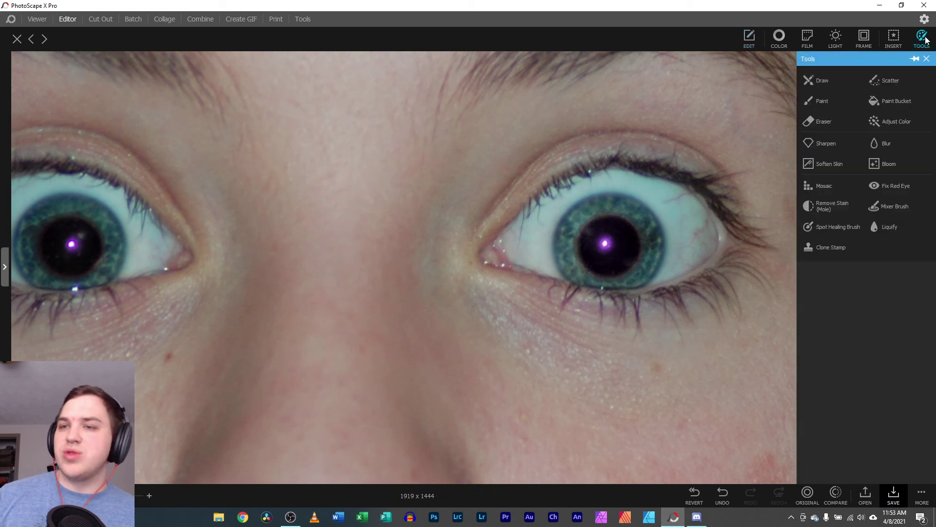
click(822, 227)
scroll(595, 261, up, 1)
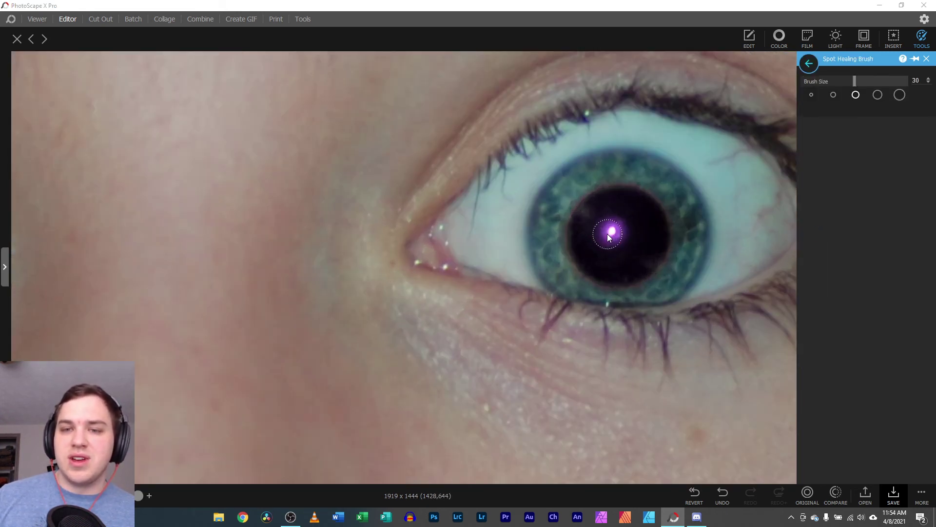
mouse_move(607, 233)
mouse_down()
mouse_move(625, 235)
mouse_move(617, 230)
mouse_up()
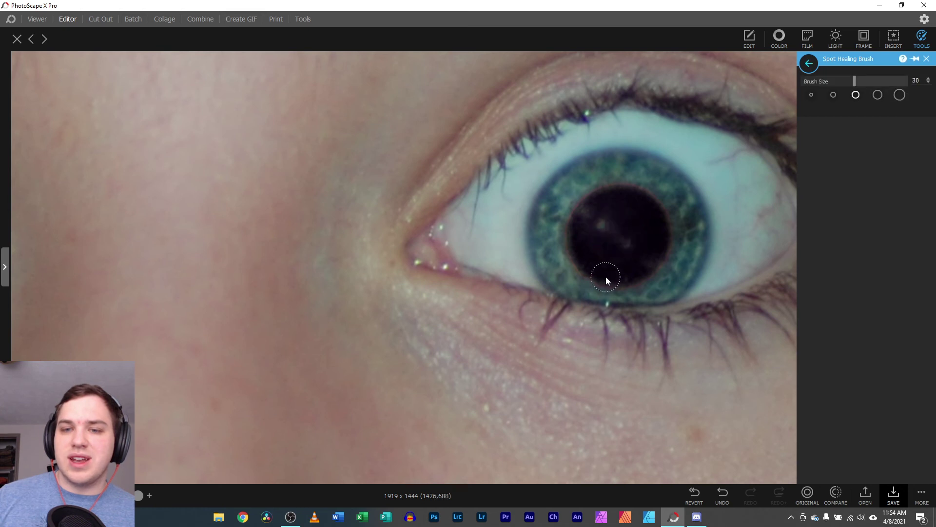
Heal the purple highlight in the pupil of the eye on the photo's left side with the Spot Healing Brush
scroll(369, 304, down, 2)
scroll(261, 303, up, 2)
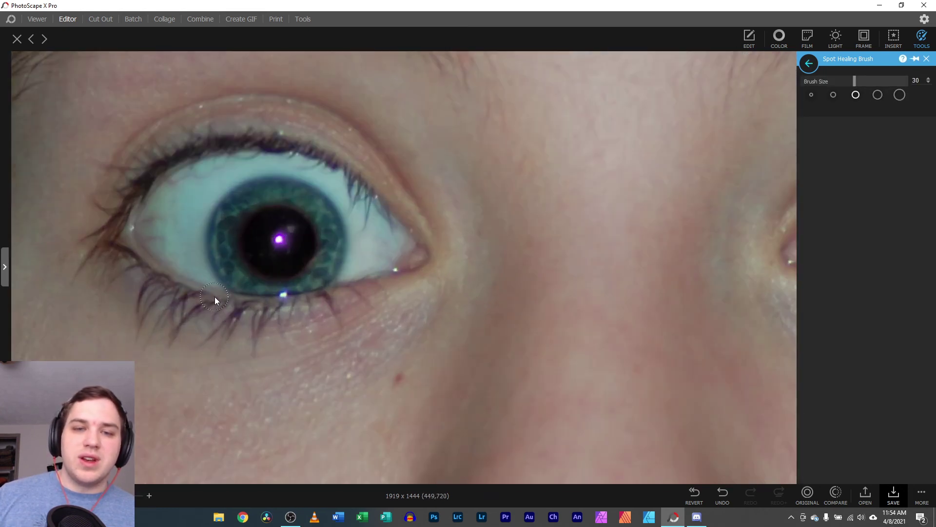
drag(274, 244, 277, 241)
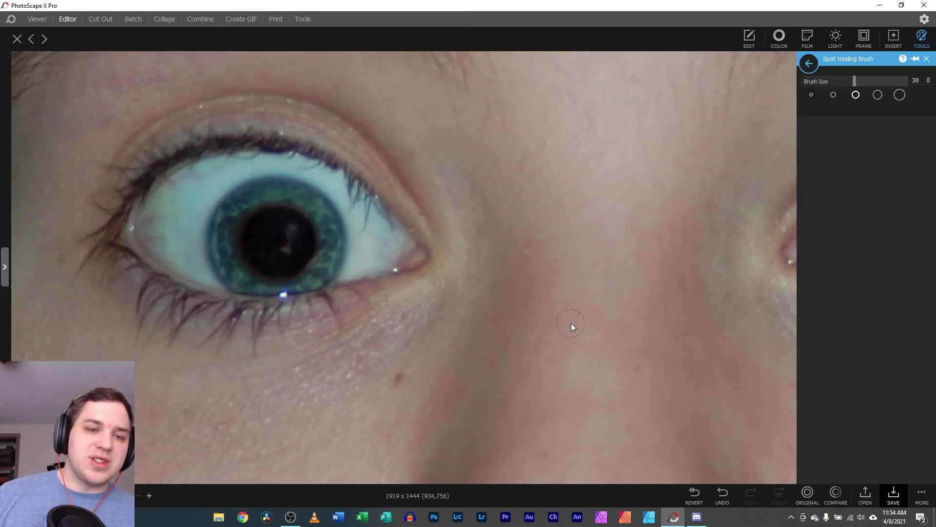
Examine the whole portrait and compare the retouched eyes with the original photo
scroll(571, 322, down, 3)
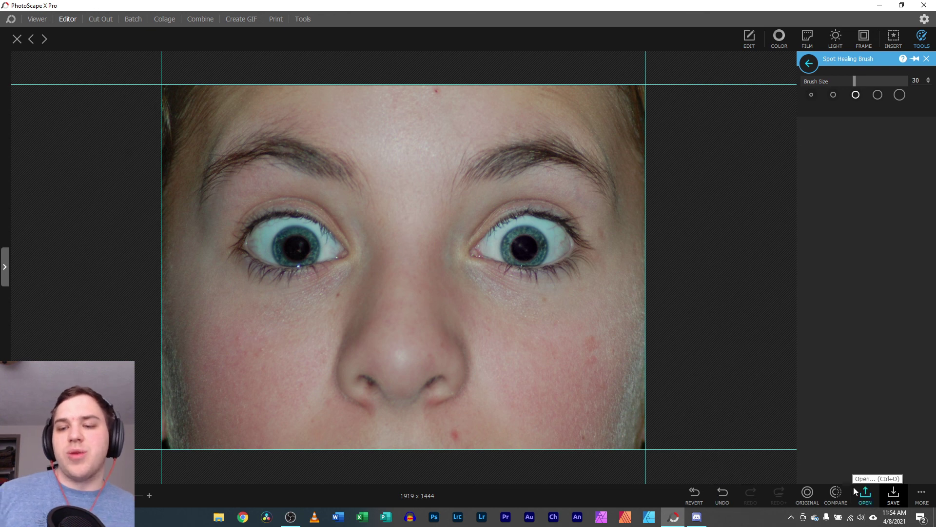
click(806, 494)
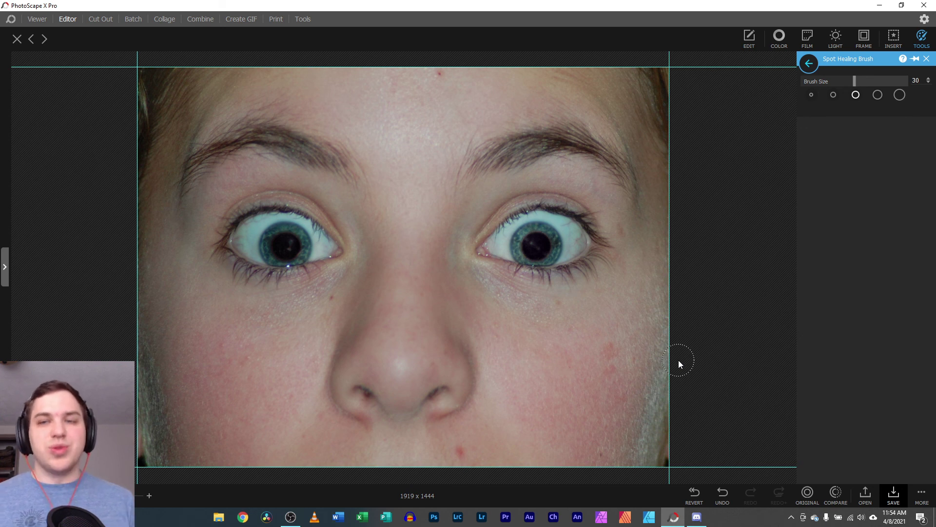
click(791, 516)
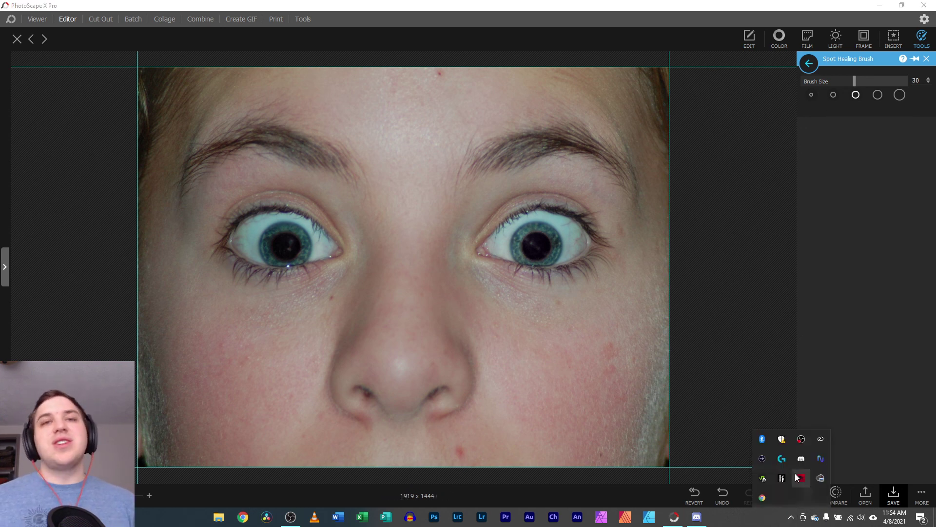